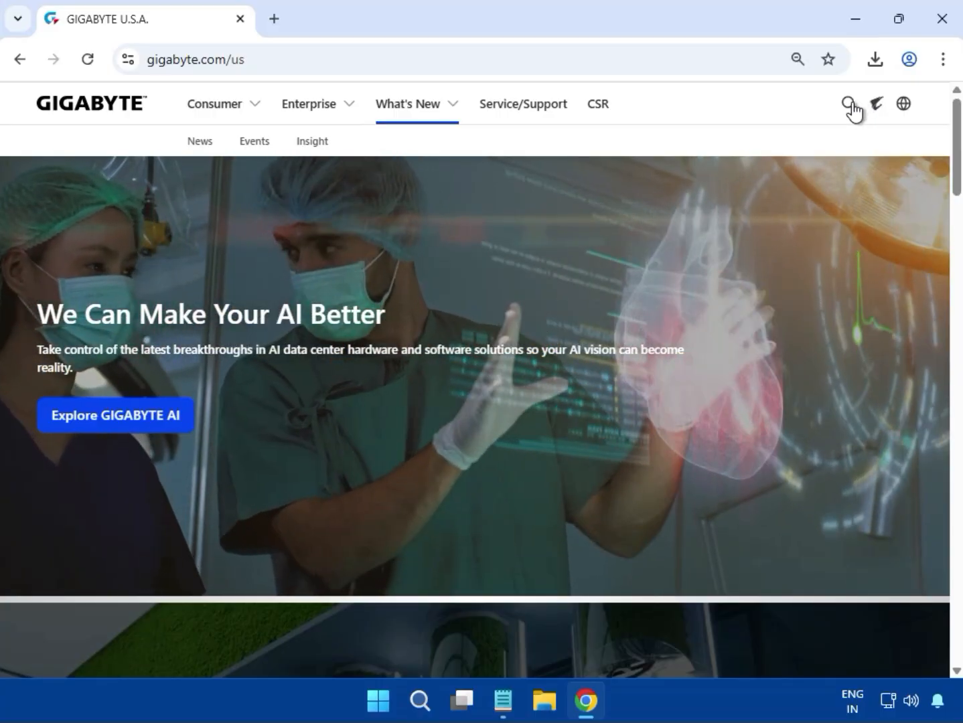
Step: Search the GIGABYTE site for A620M DS3H and open the product page for rev. 1.1
left_click(850, 104)
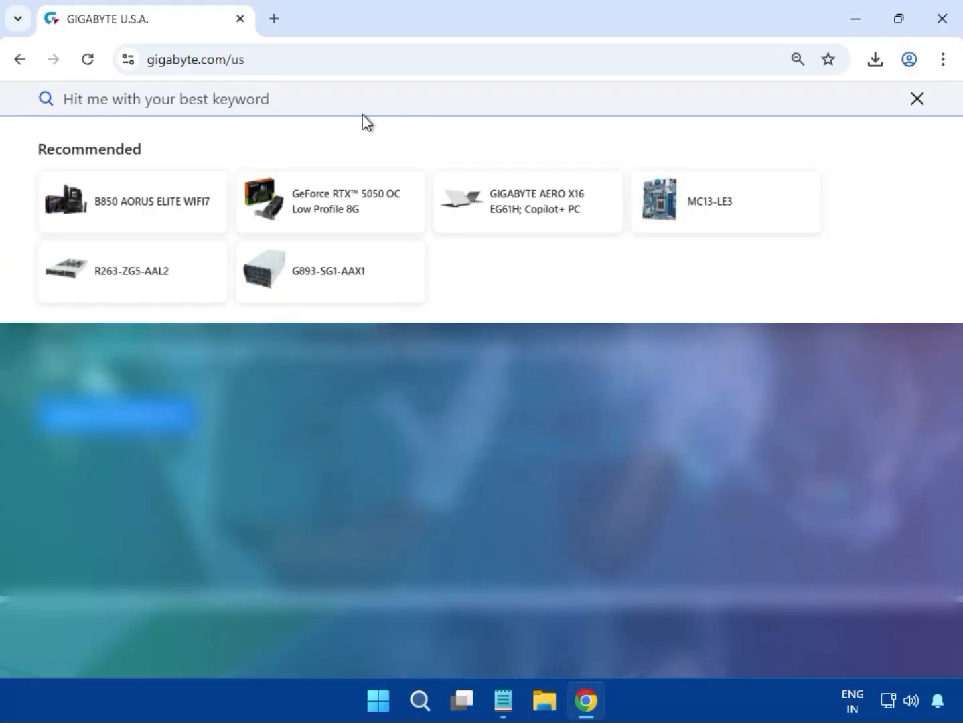
type("A620M DS3H")
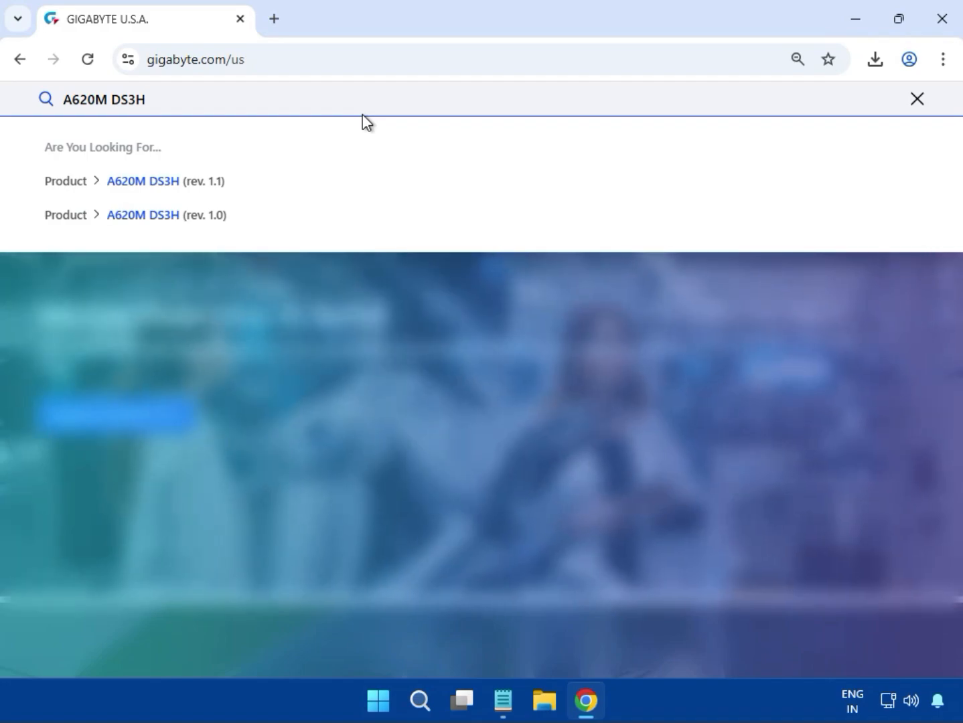
key("Return")
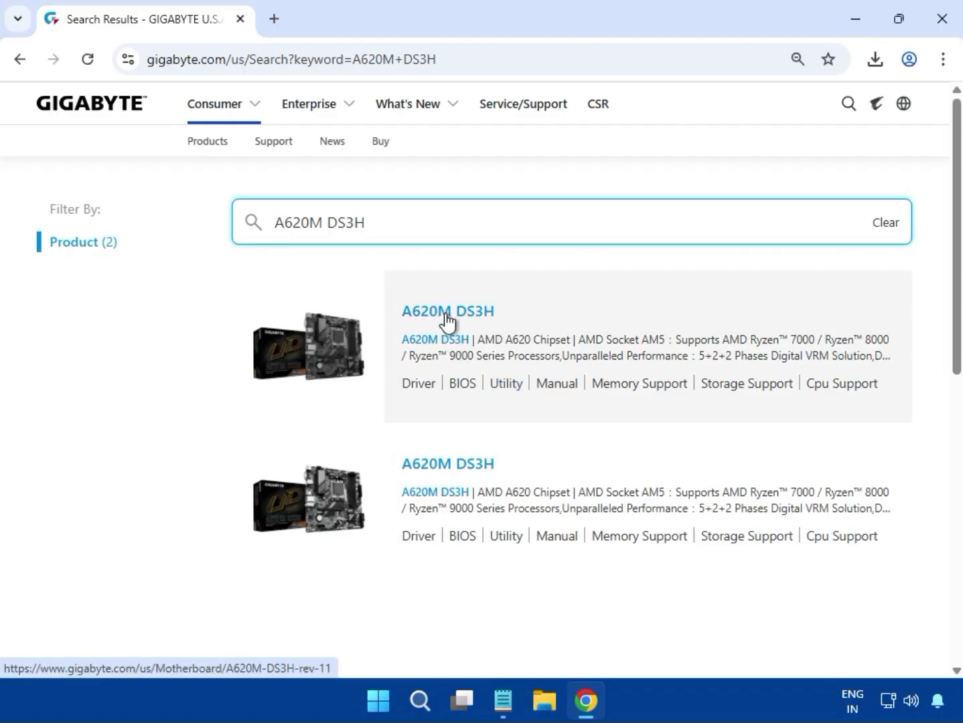
left_click(443, 313)
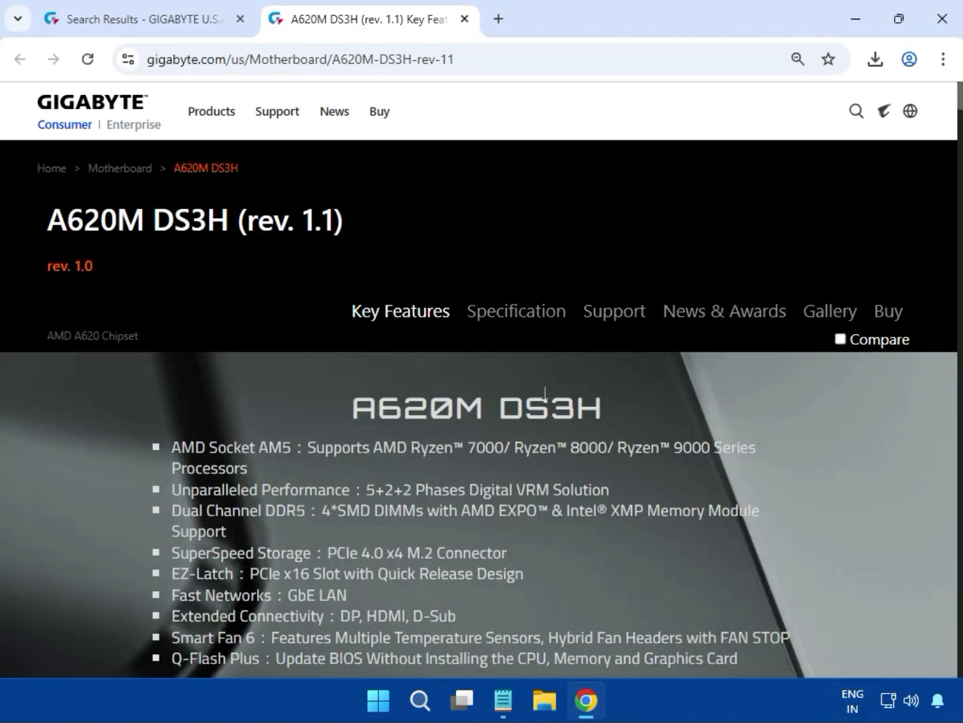
Step: Open the support downloads page of the A620M DS3H (rev. 1.1) motherboard
left_click(616, 313)
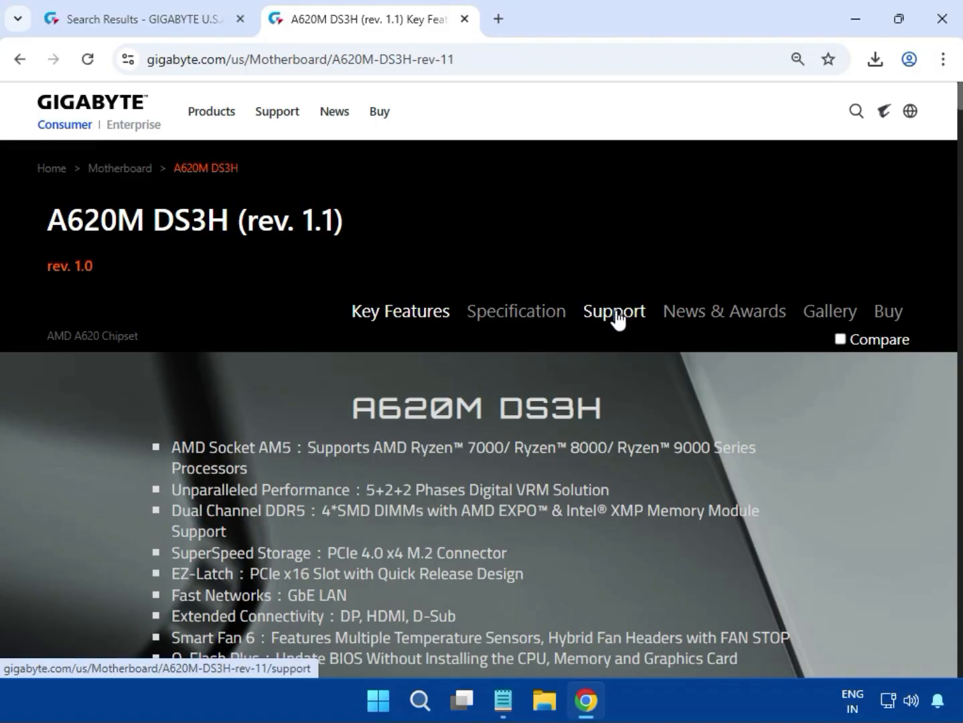
scroll(612, 479, "down", 10)
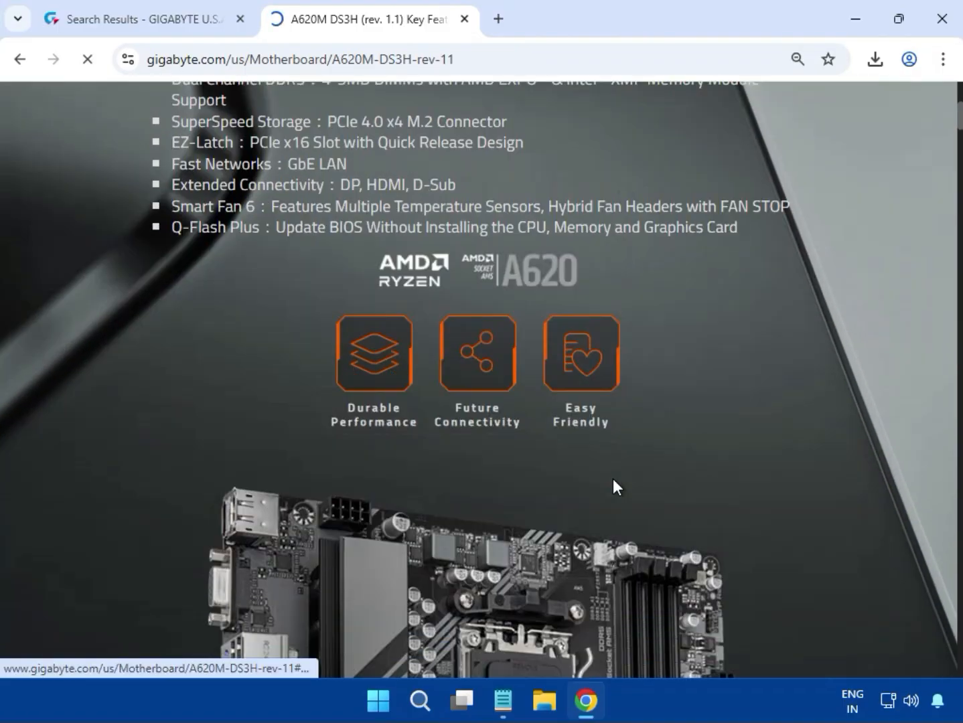
scroll(613, 485, "up", 2)
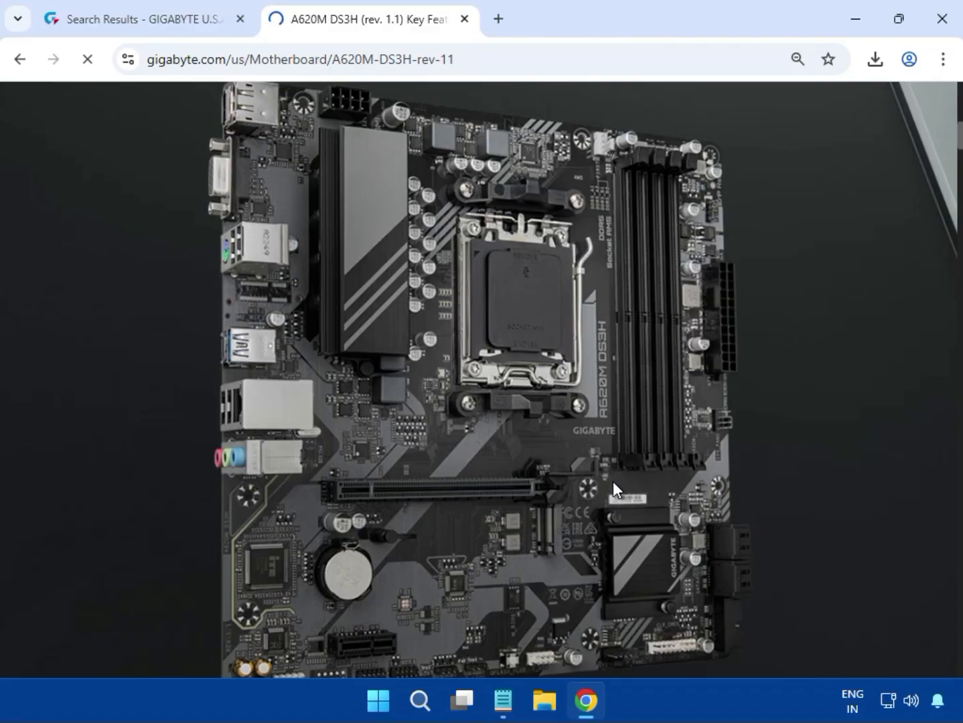
scroll(612, 483, "up", 9)
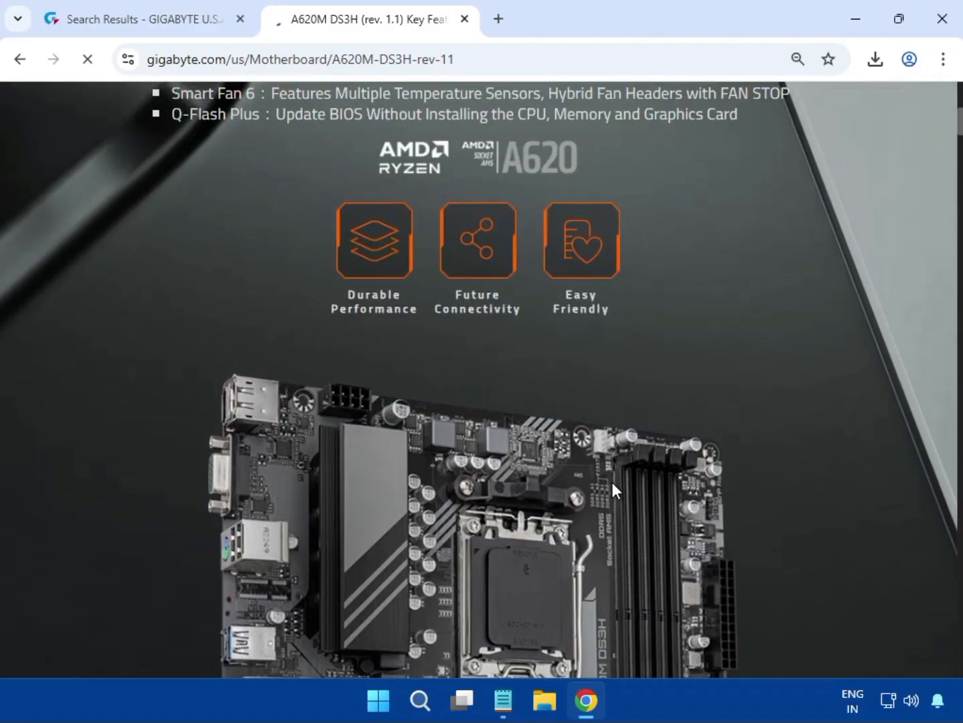
scroll(612, 483, "up", 3)
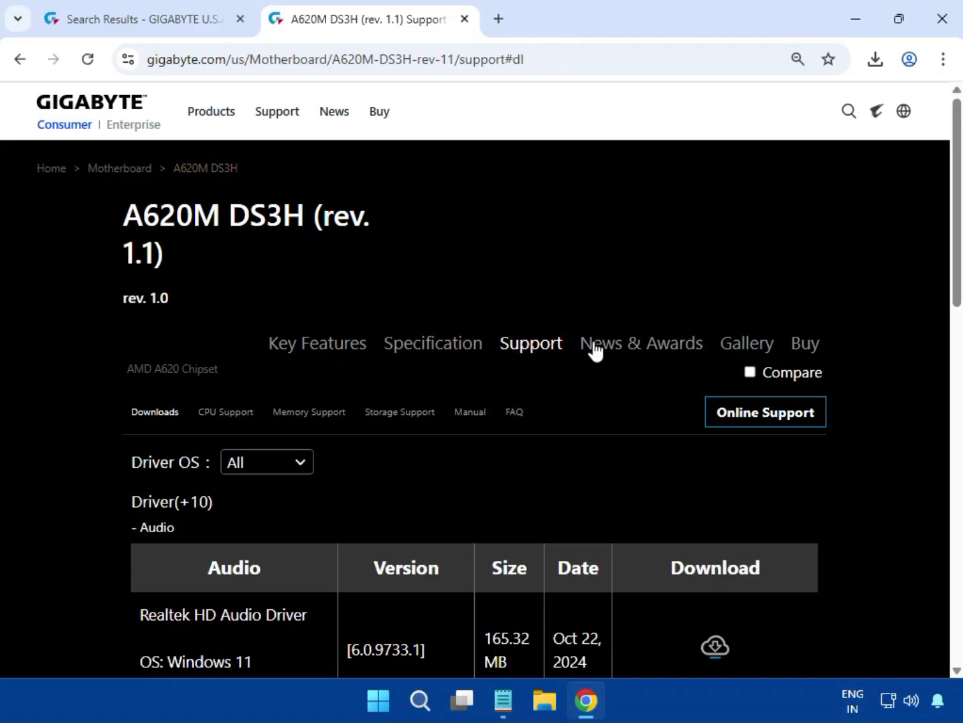
Step: Filter the motherboard's driver downloads by the Windows 11 64bit operating system
left_click(275, 473)
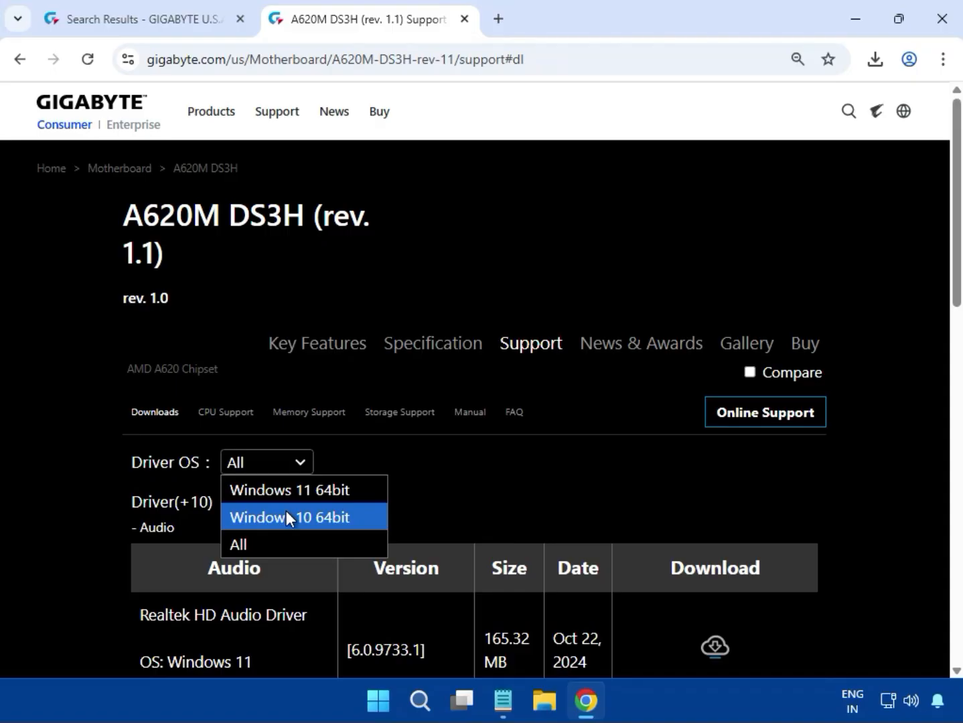
left_click(296, 492)
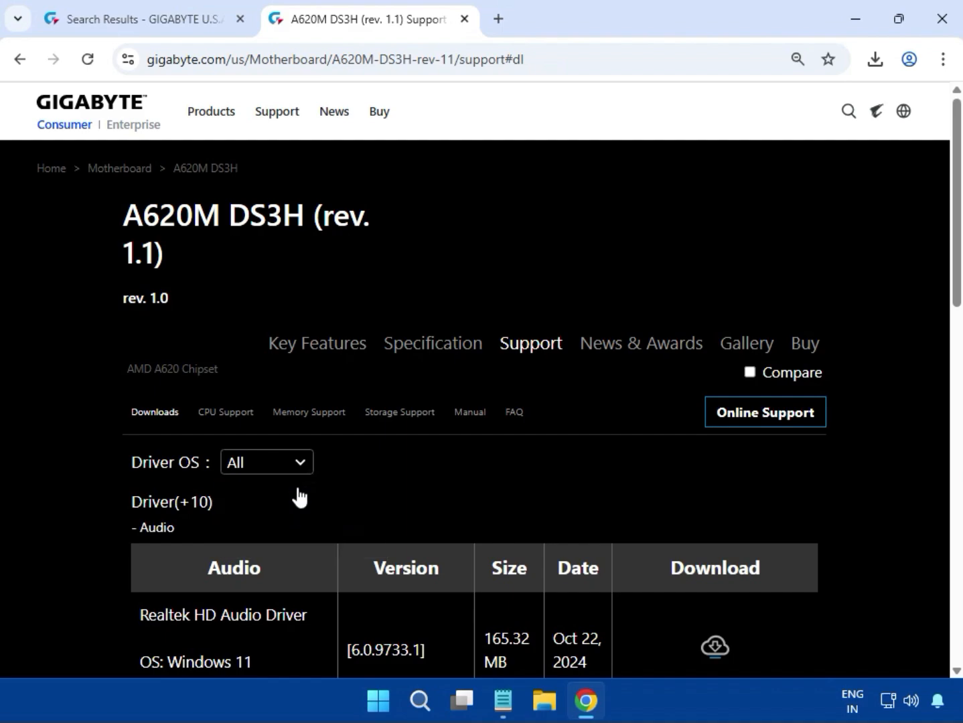
scroll(844, 488, "down", 5)
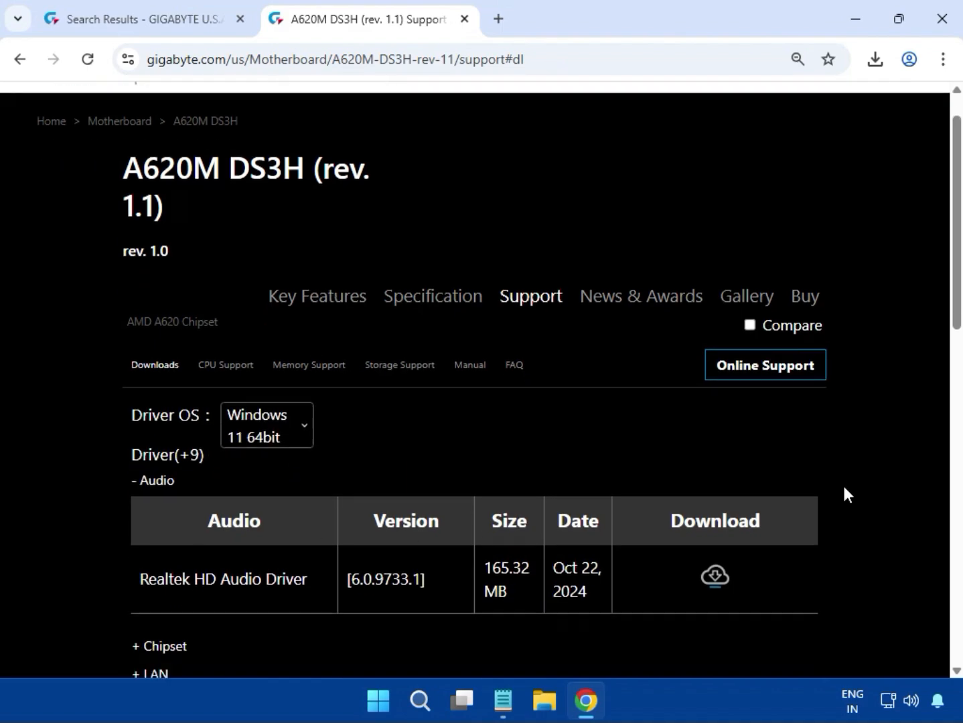
scroll(844, 490, "up", 6)
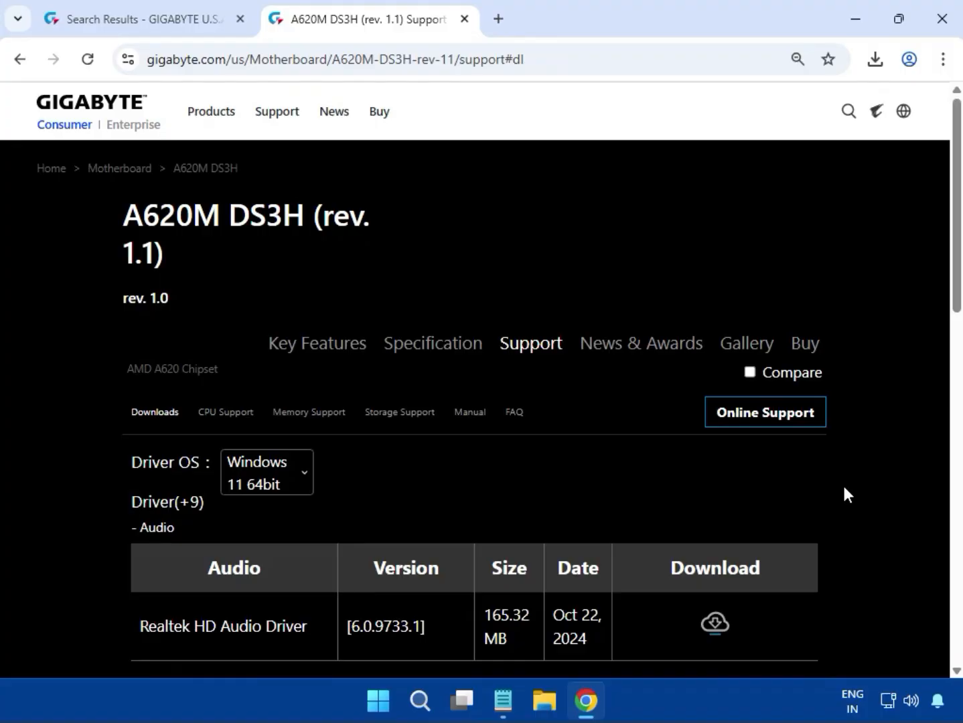
Step: Download the Realtek HD Audio Driver, version 6.0.9733.1, from the Audio section
left_click_drag(172, 525, 134, 533)
left_click(191, 632)
left_click_drag(149, 626, 717, 623)
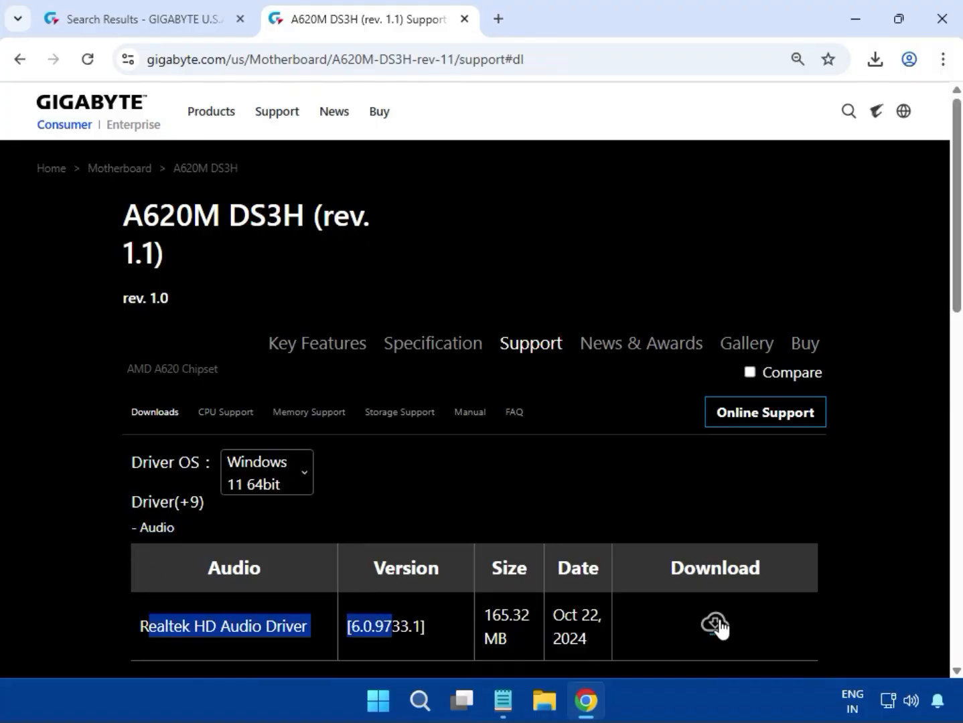
left_click(716, 624)
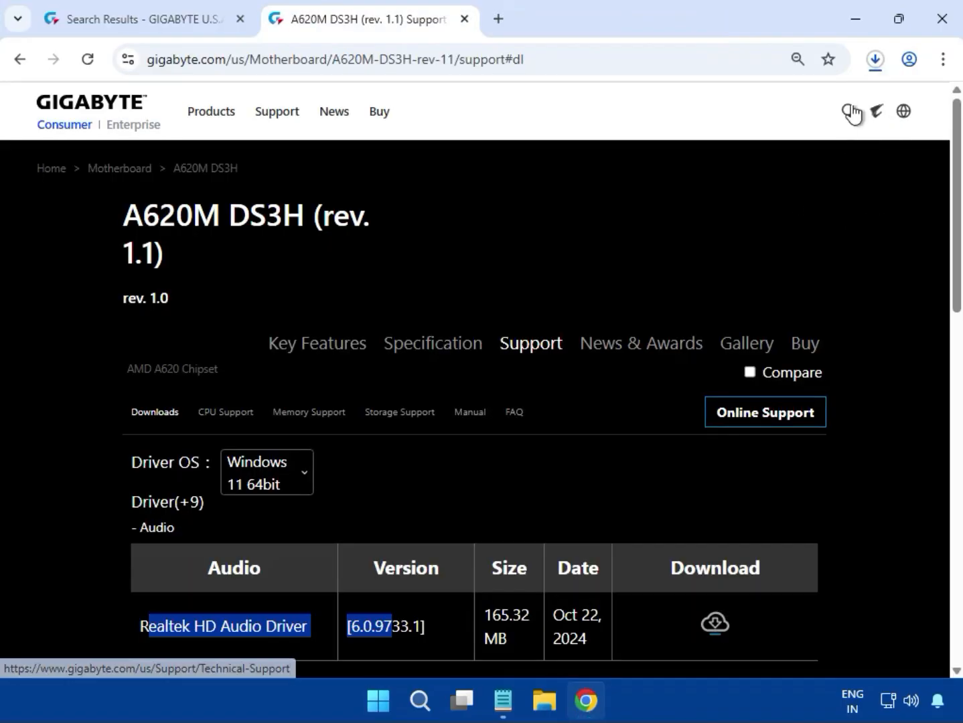
Step: Run mb_driver_612_realtekdch_6.0.9733.1.exe from the downloaded audio driver archive with permission to make changes, and close the archive
left_click(874, 69)
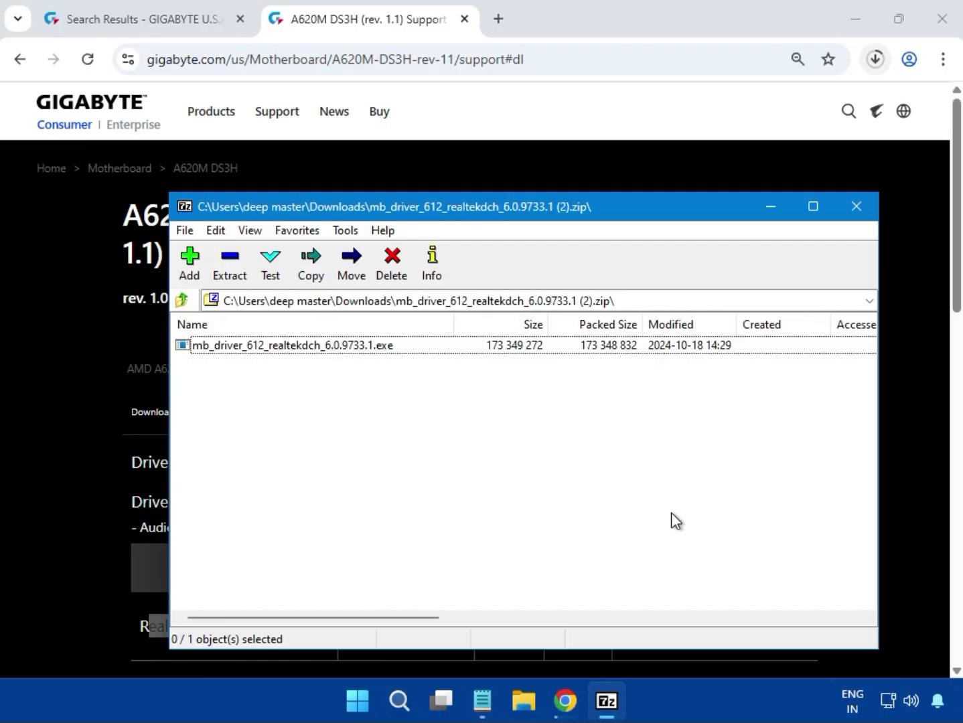
left_click(247, 349)
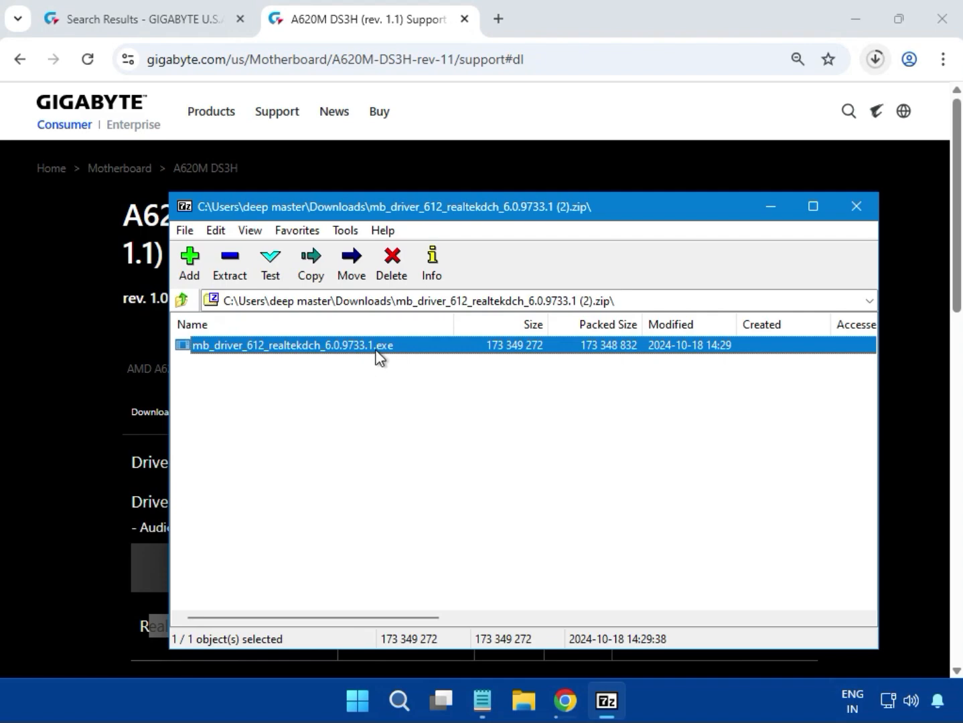
double_click(343, 354)
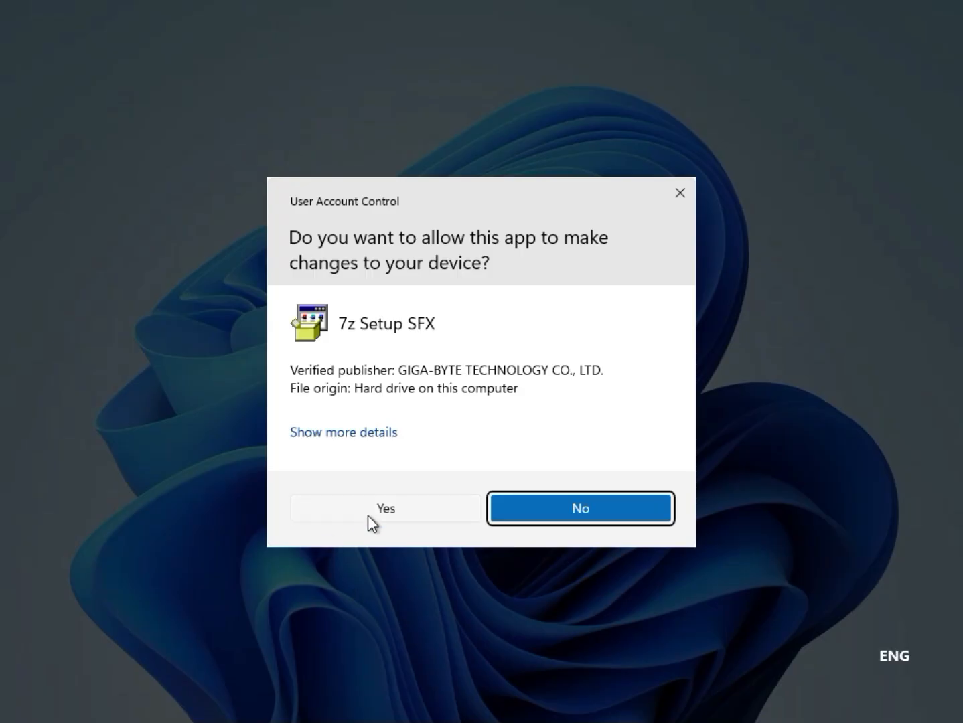
left_click(373, 517)
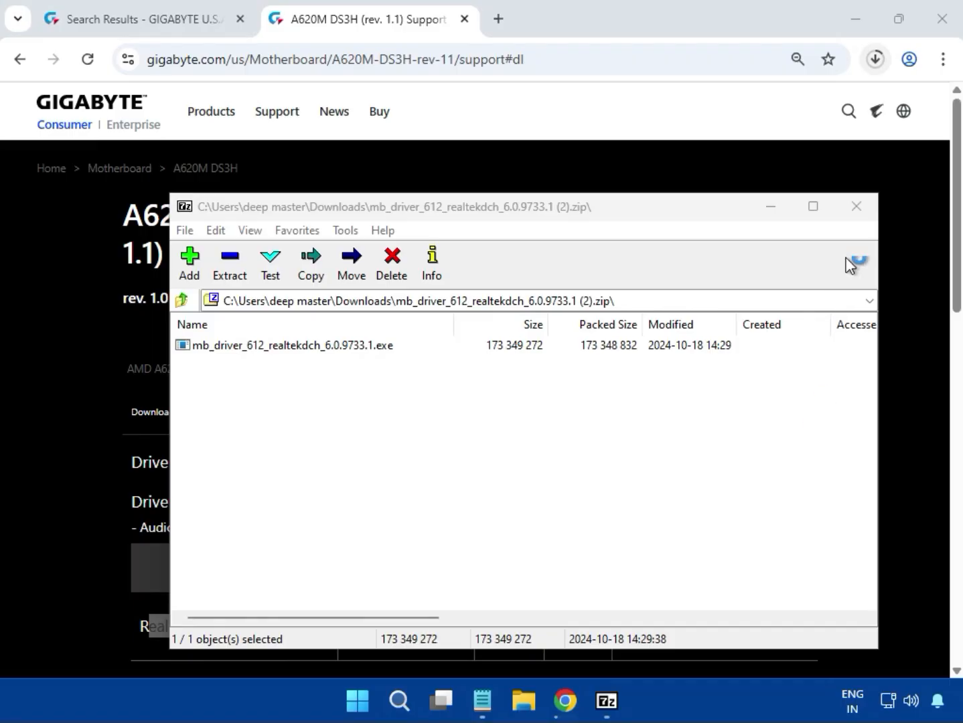
left_click(856, 206)
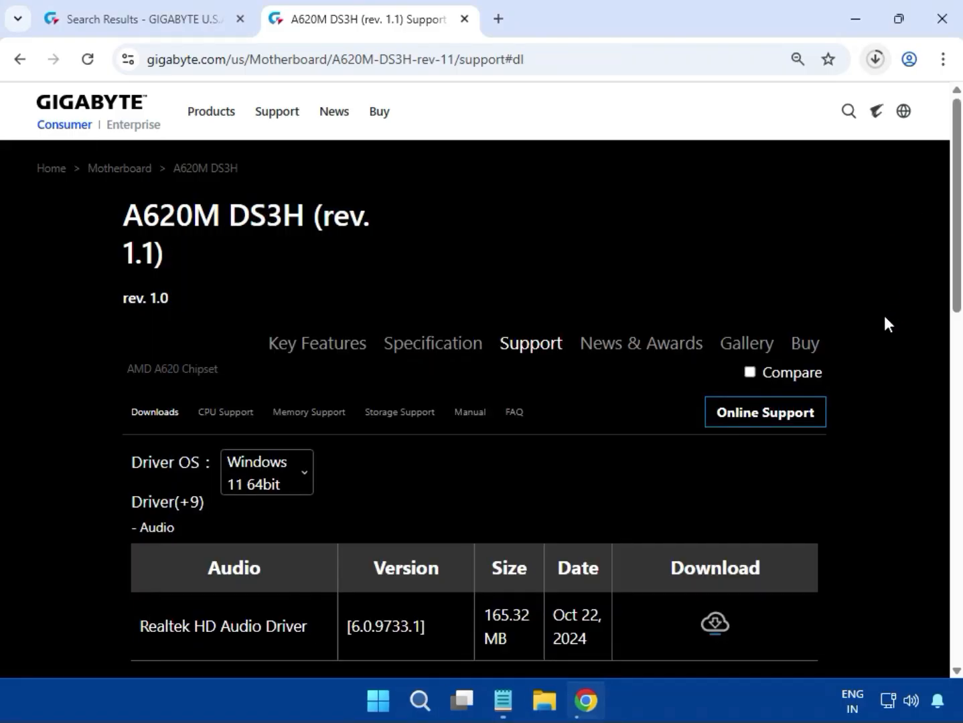
Step: Expand the Chipset drivers and download the AMD Chipset Driver, version 7.03.21.2116
scroll(883, 315, "down", 5)
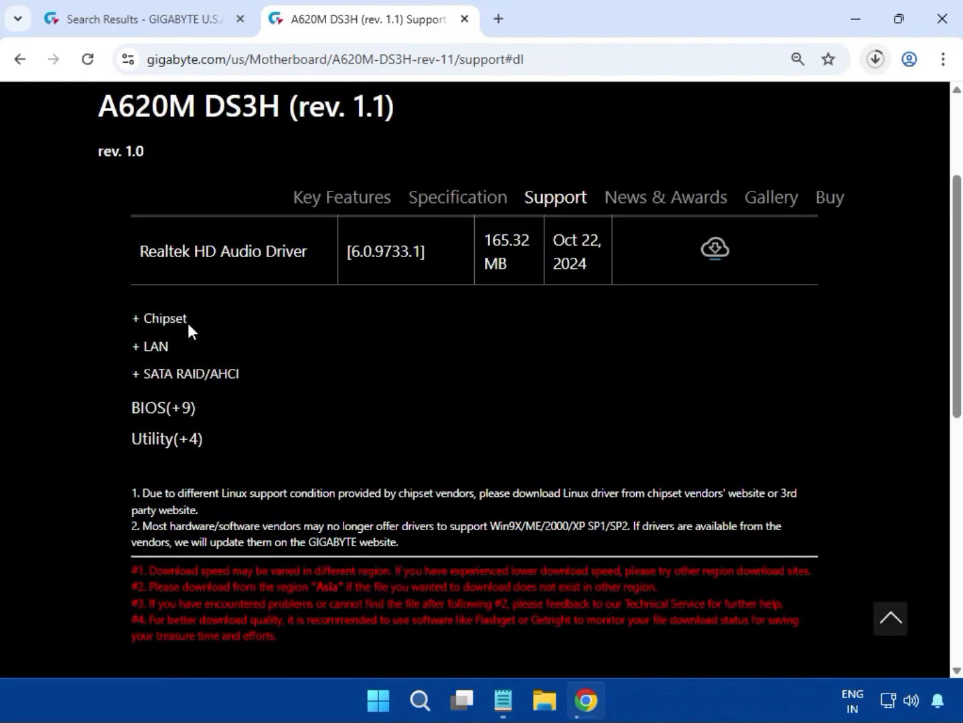
left_click_drag(187, 323, 246, 293)
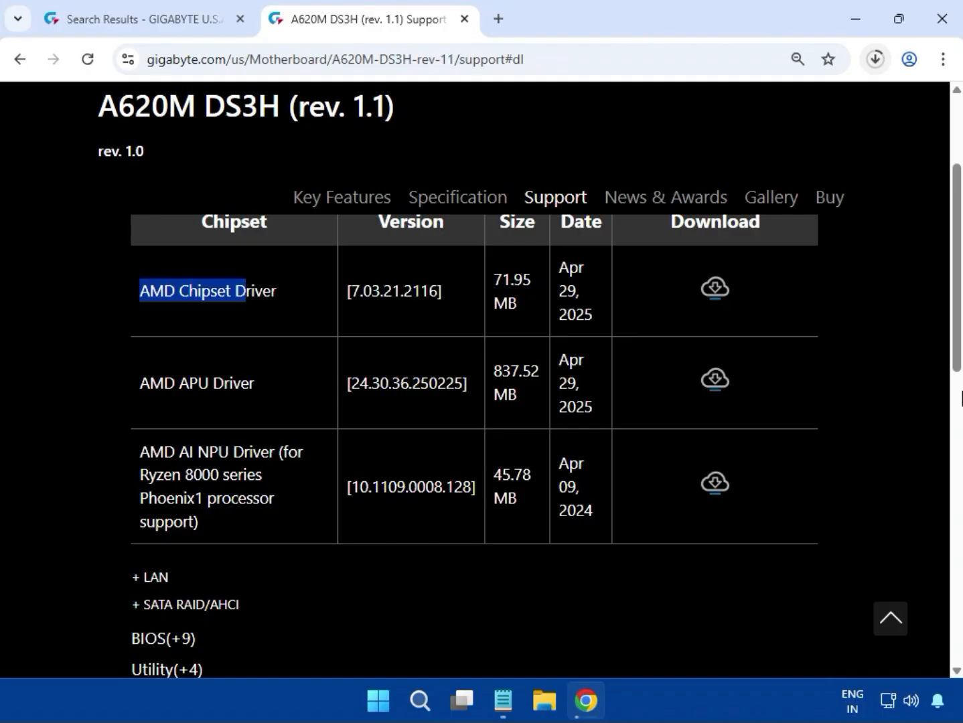
scroll(960, 353, "up", 1)
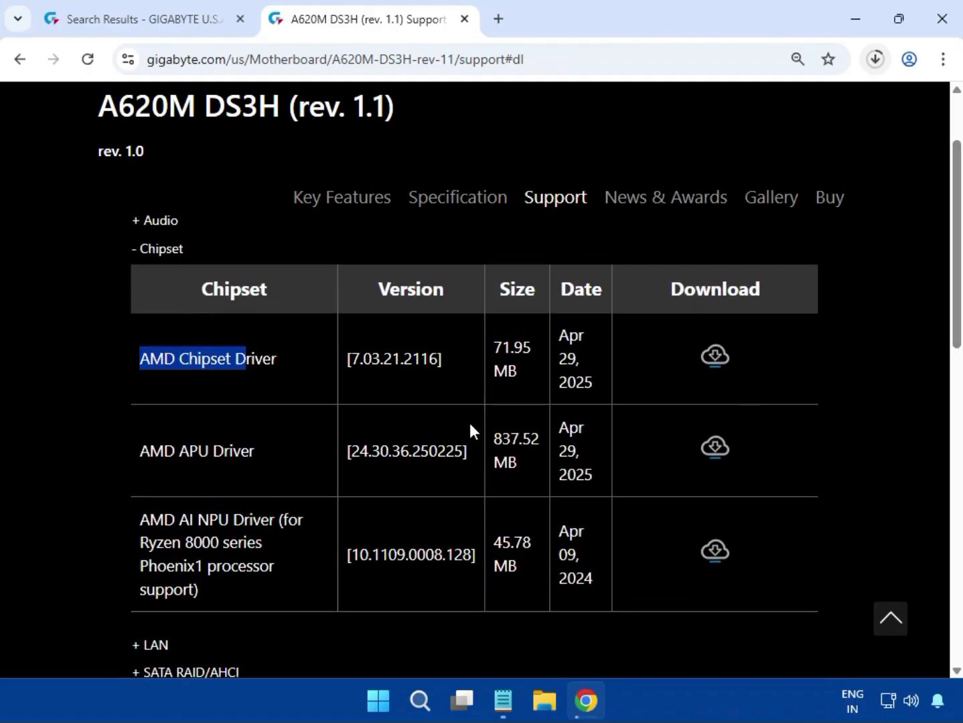
left_click(710, 363)
Step: Run mb_driver_597_chipset_7.03.21.2116.exe from the downloaded chipset archive with permission to make changes, and close the archive
left_click(874, 63)
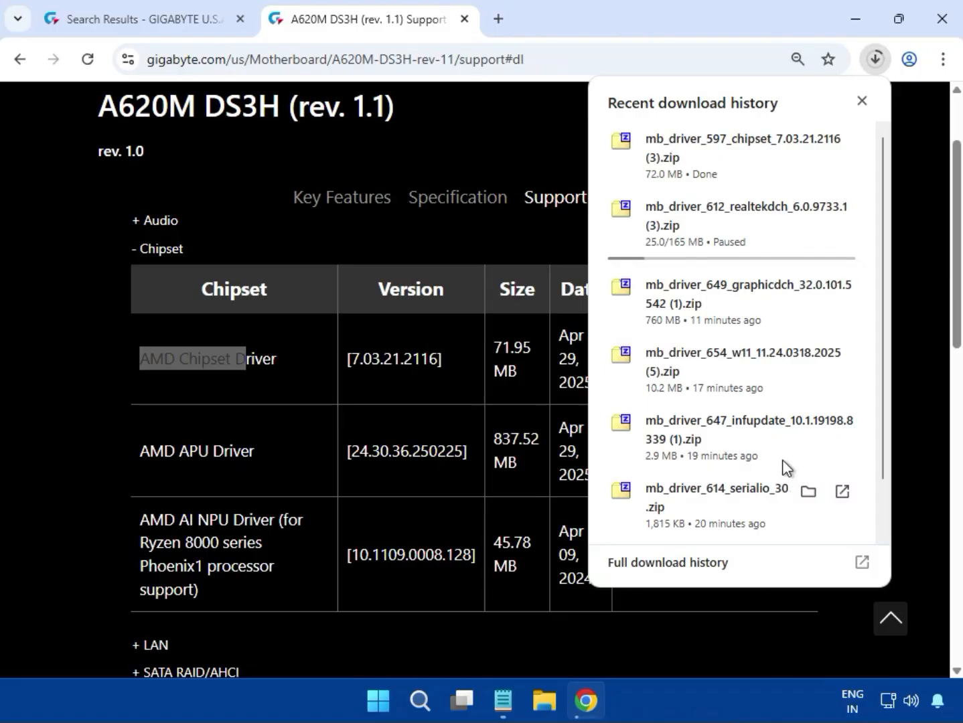
left_click(703, 174)
left_click(373, 352)
double_click(374, 353)
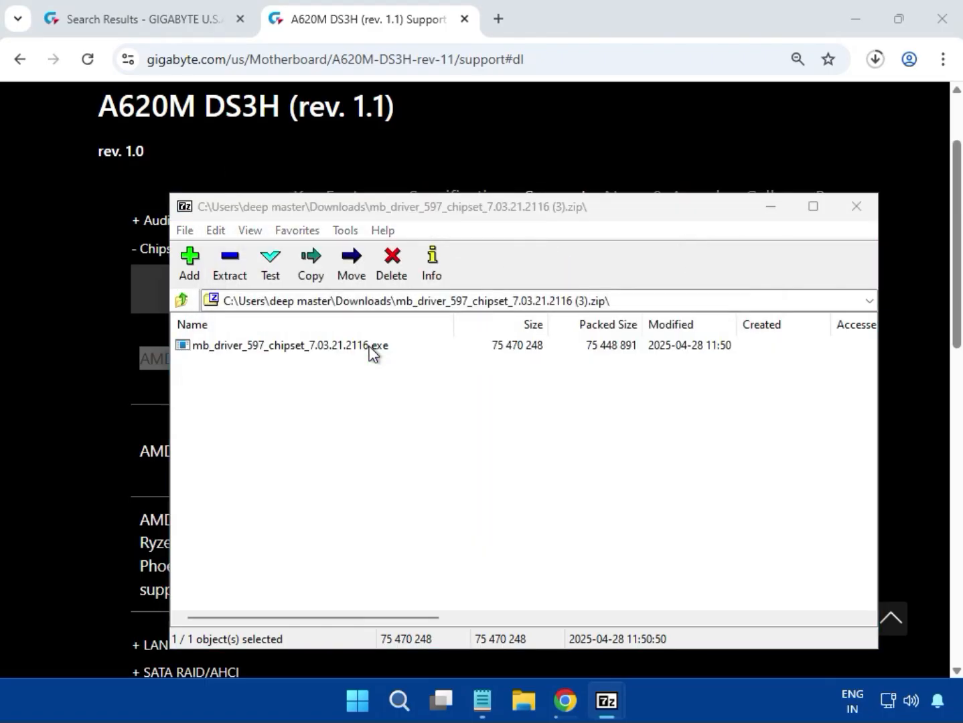
left_click(374, 353)
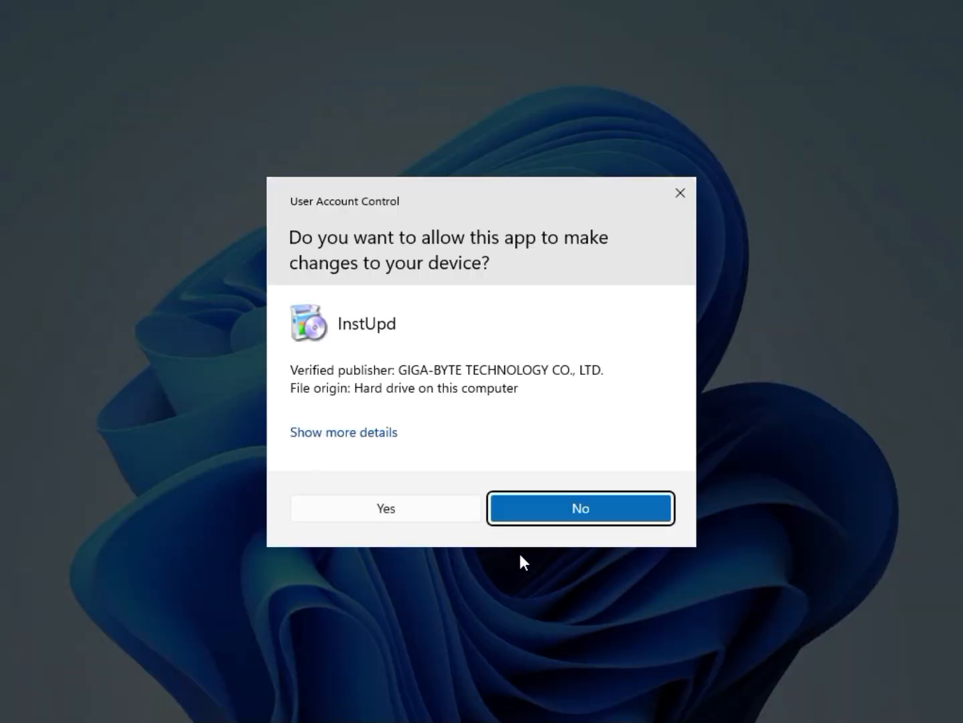
left_click(385, 509)
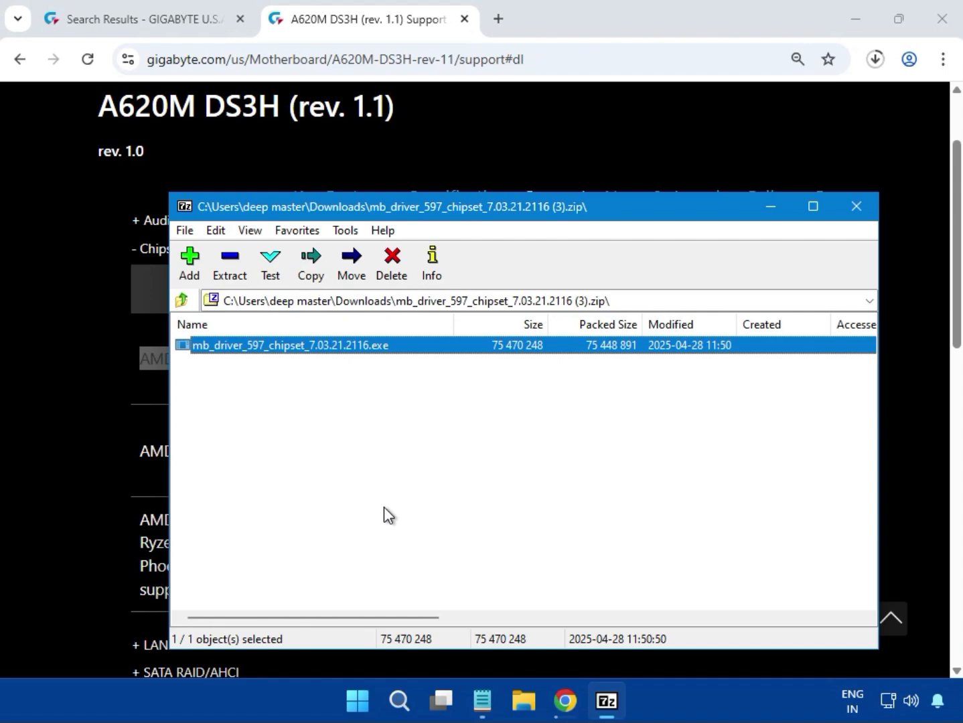
left_click(855, 208)
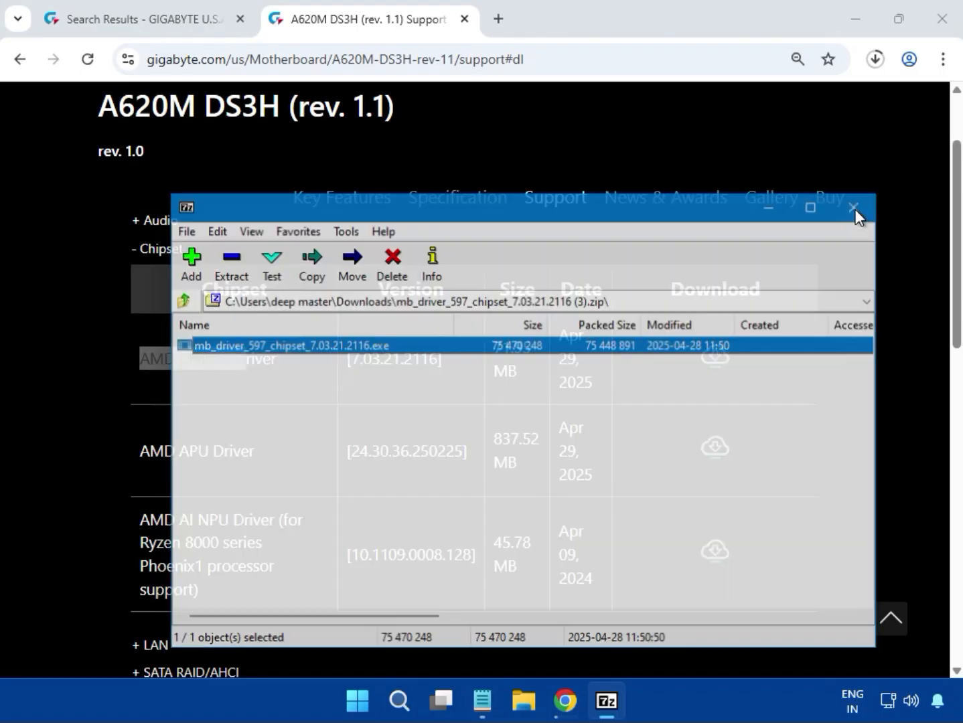
Step: Expand the LAN drivers and download the Realtek LAN Driver, version 11.24.0318.2025
scroll(875, 272, "up", 4)
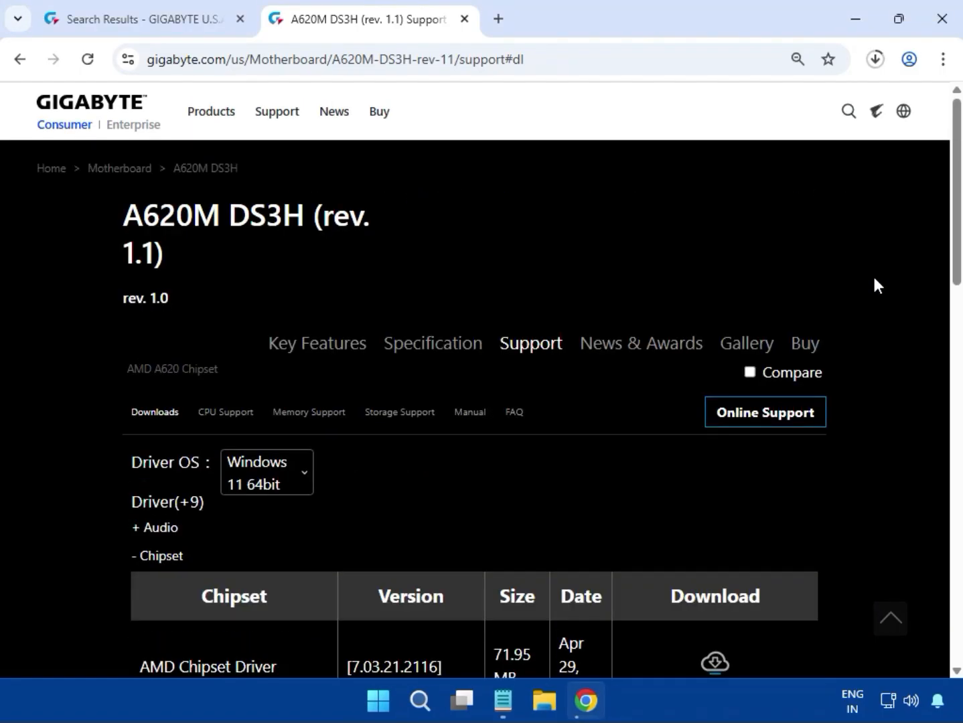
scroll(882, 320, "down", 5)
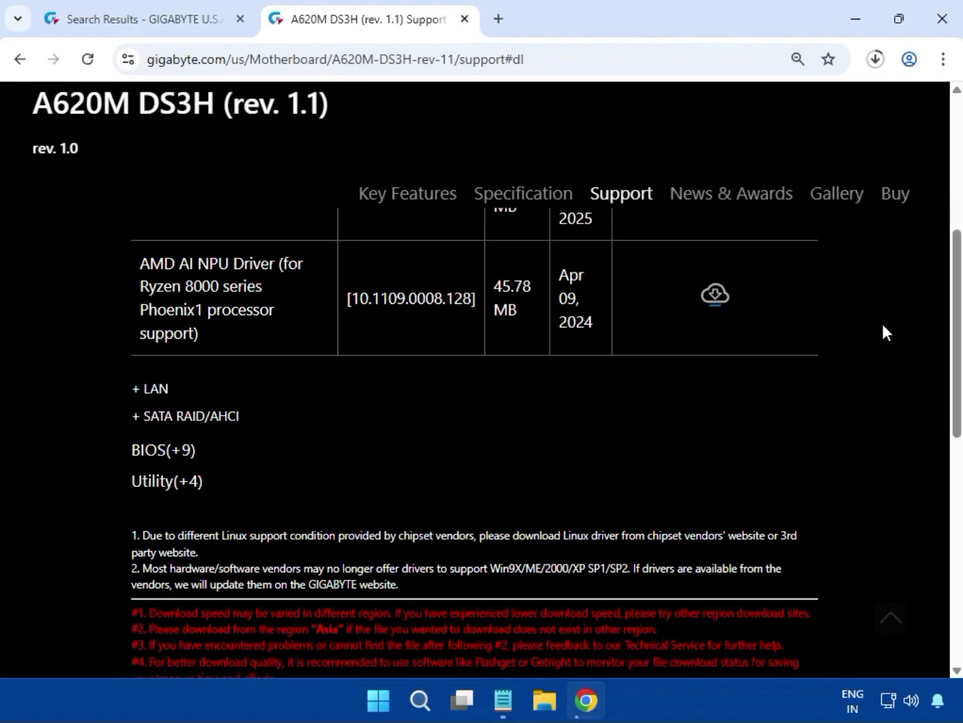
double_click(151, 389)
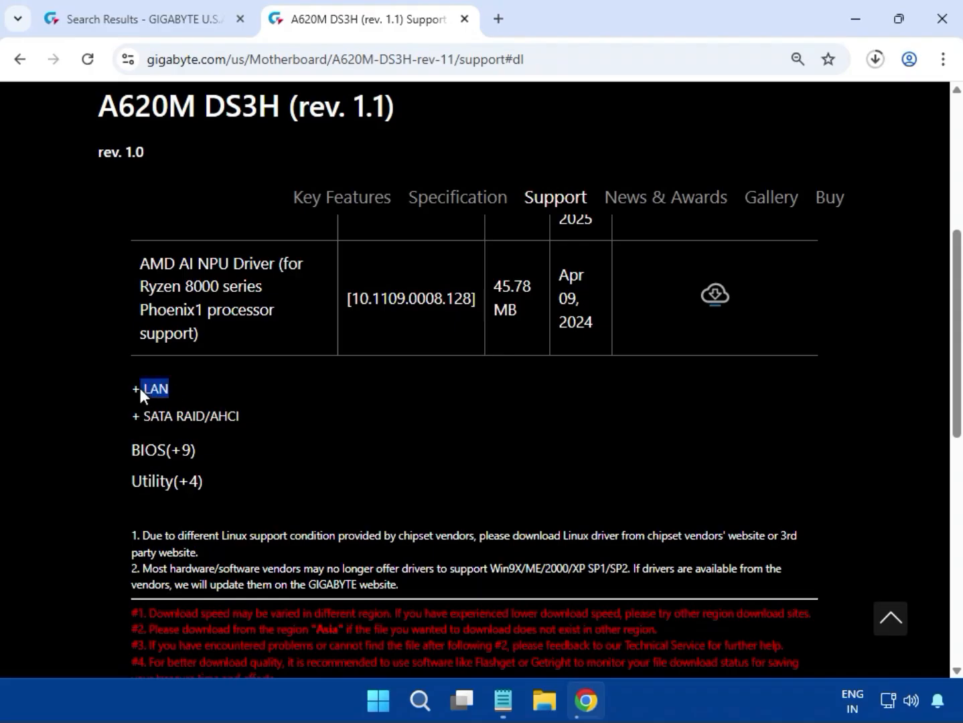
scroll(294, 406, "up", 3)
scroll(295, 417, "up", 1)
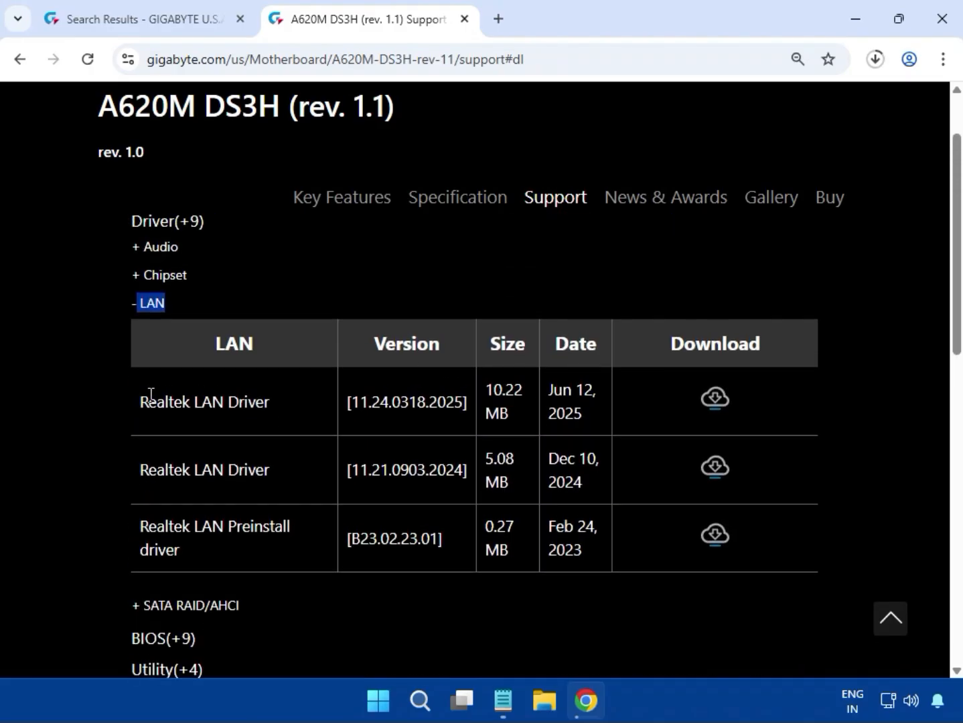
left_click_drag(140, 402, 640, 422)
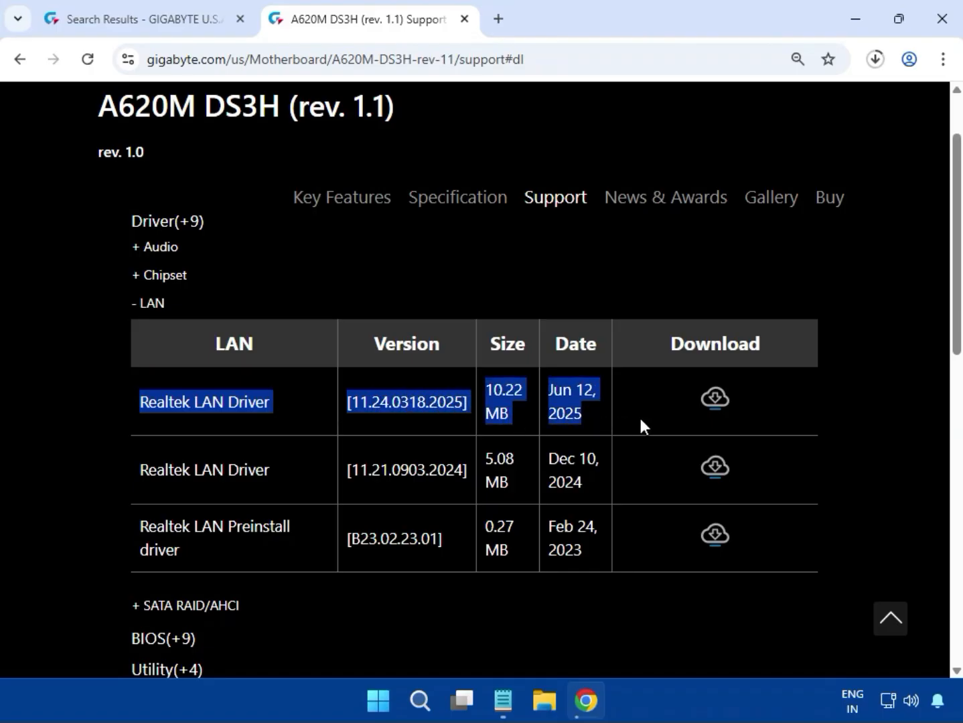
left_click(229, 402)
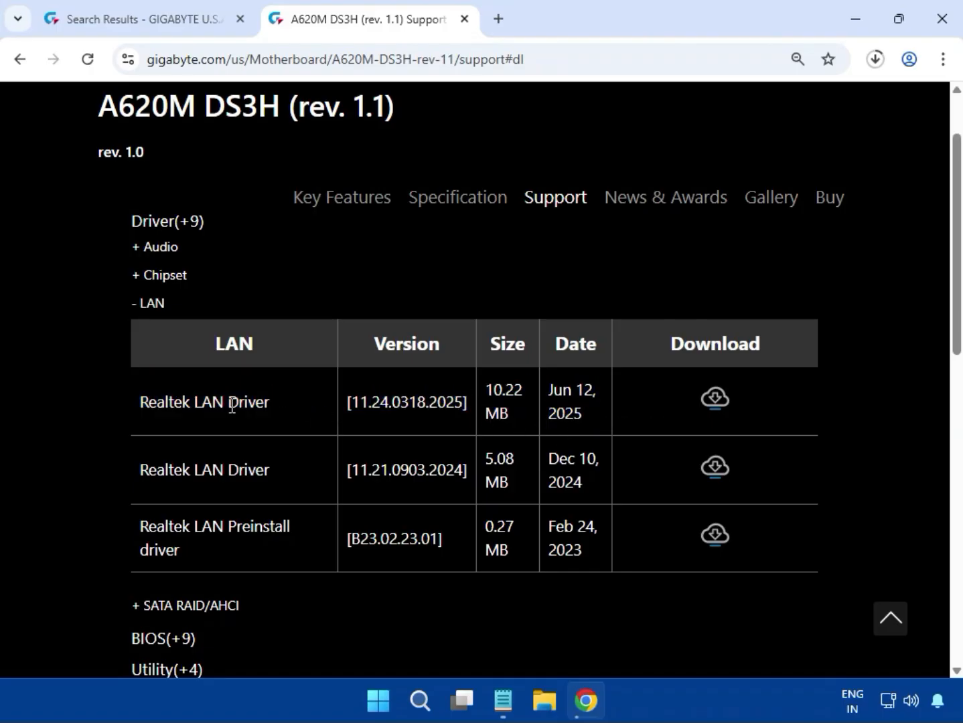
left_click_drag(182, 402, 302, 410)
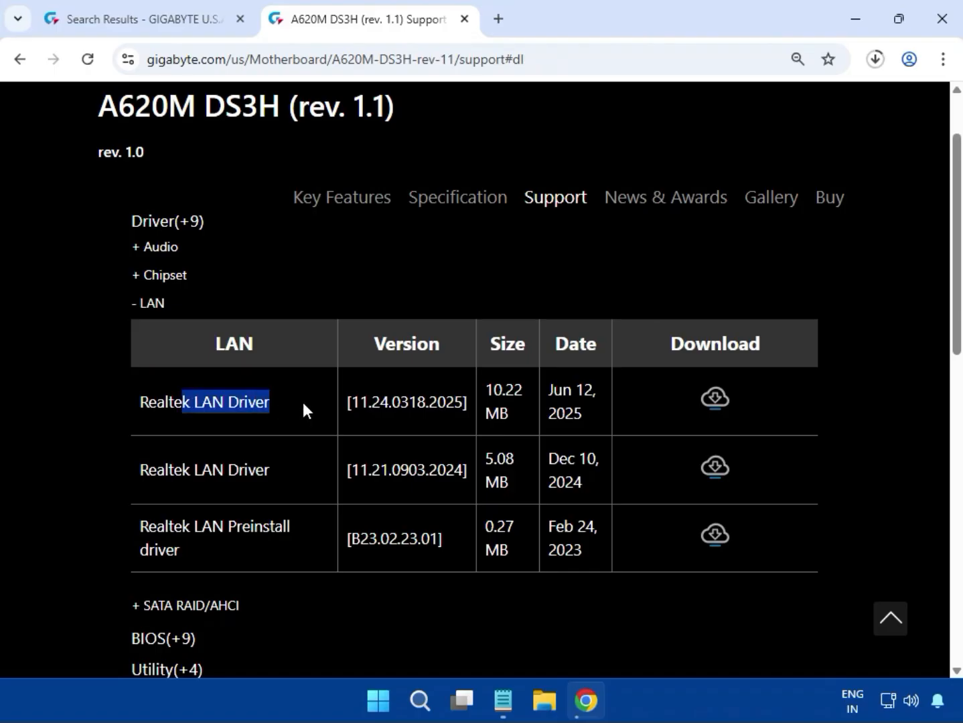
left_click(715, 401)
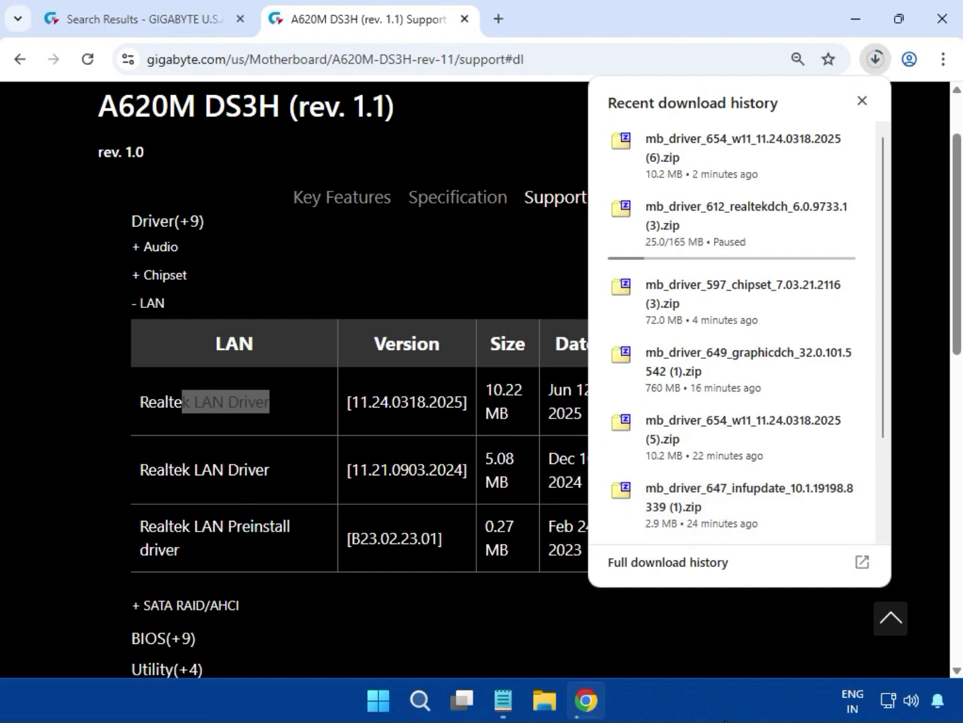
Step: Run mb_driver_654_w11_11.24.0318.2025.exe from the downloaded LAN driver archive with permission to make changes, and close the archive
left_click(680, 159)
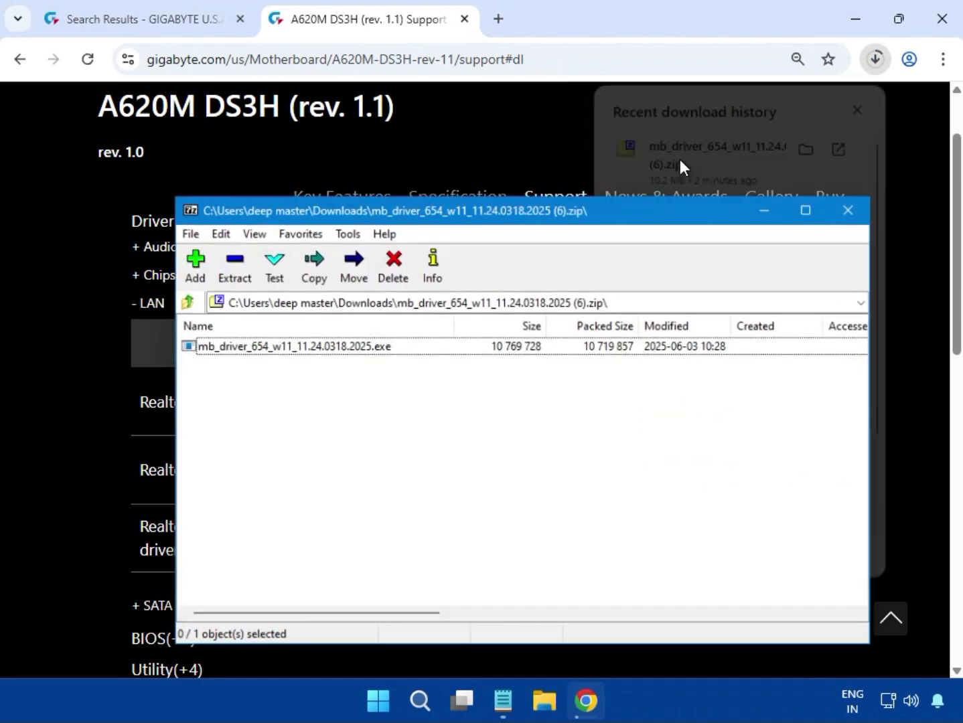
double_click(369, 345)
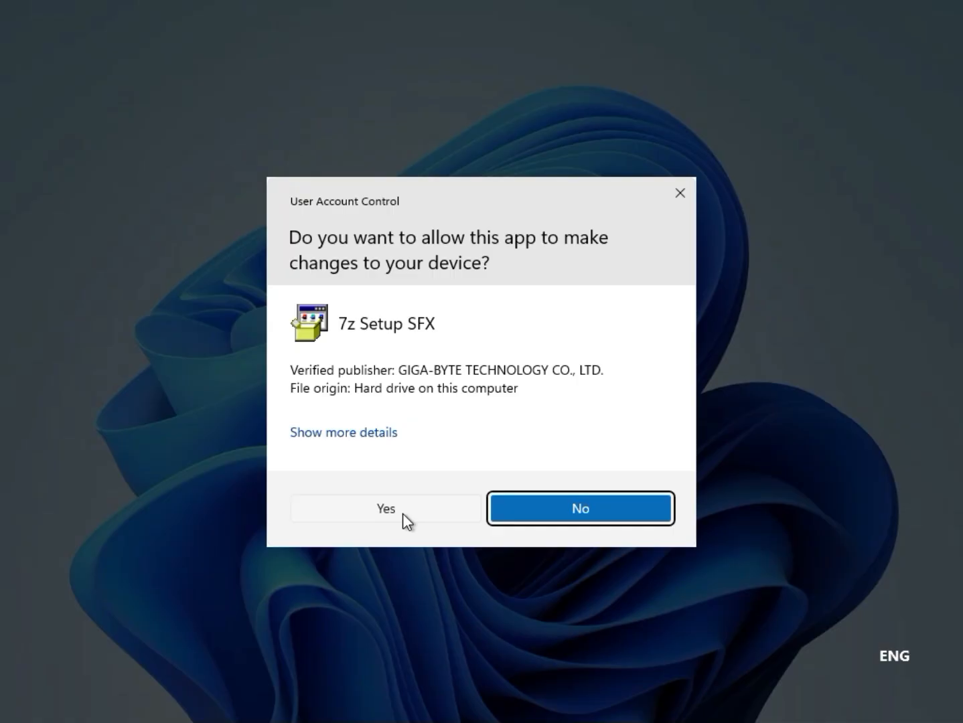
left_click(397, 508)
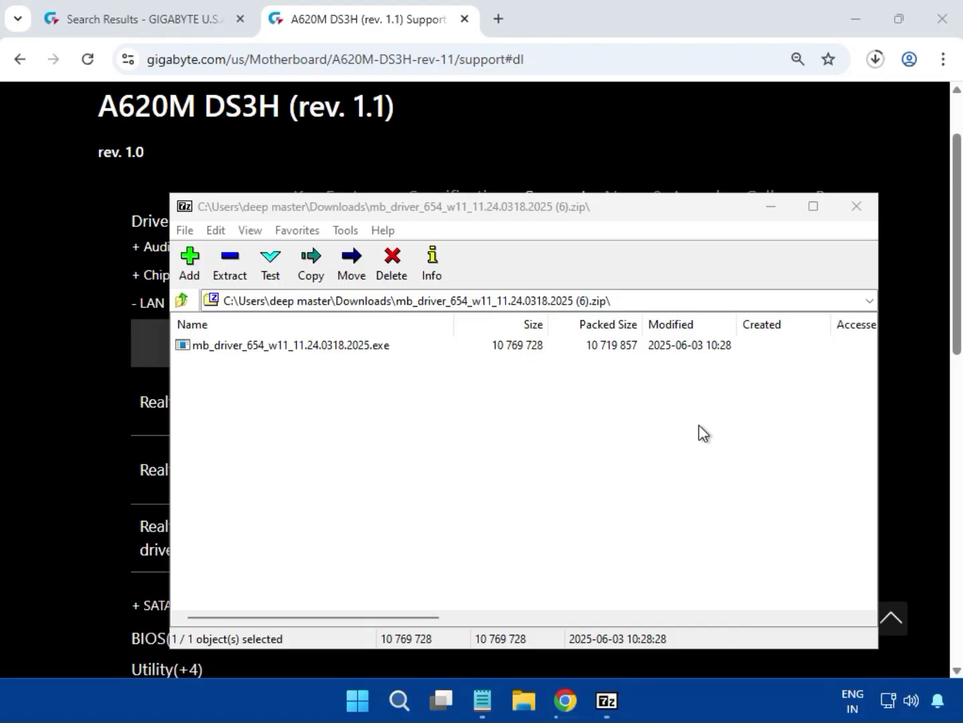
left_click(855, 203)
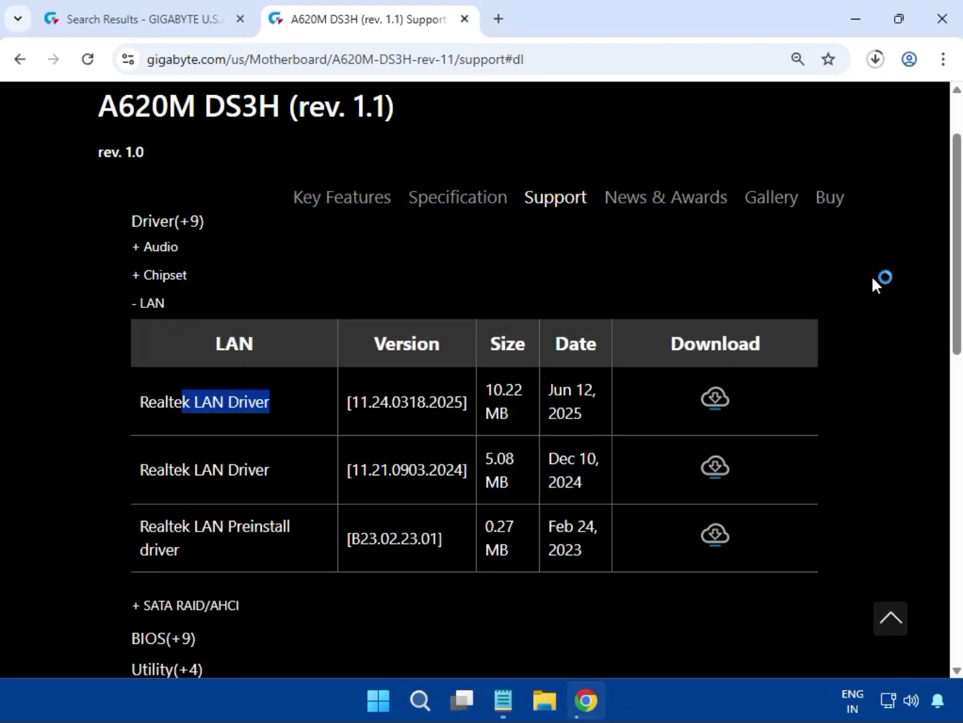
left_click(869, 302)
scroll(869, 304, "down", 1)
scroll(869, 300, "up", 5)
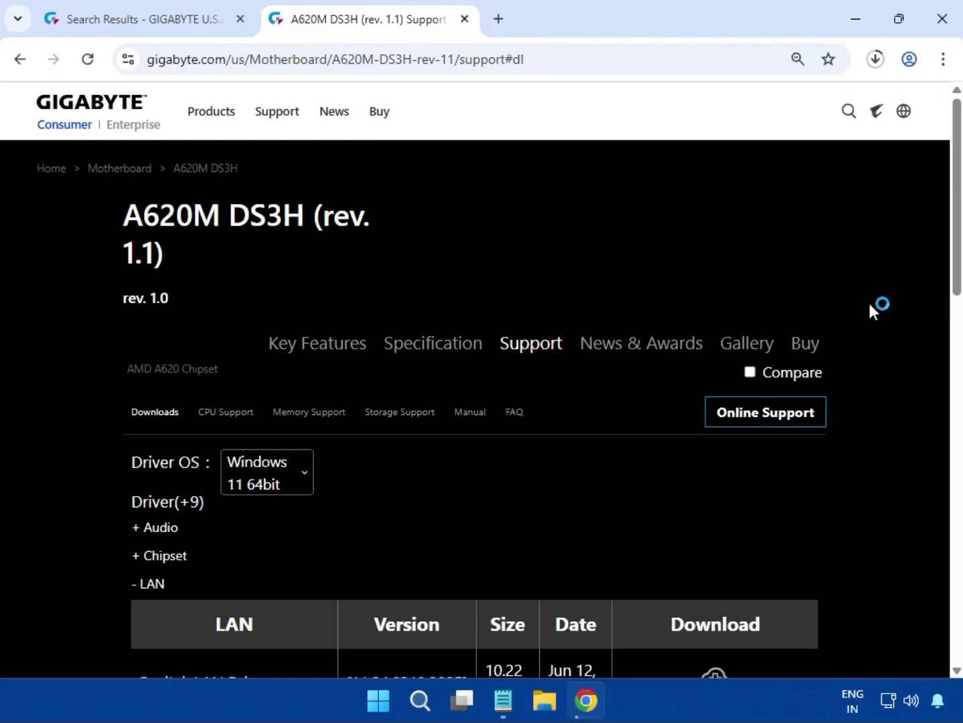